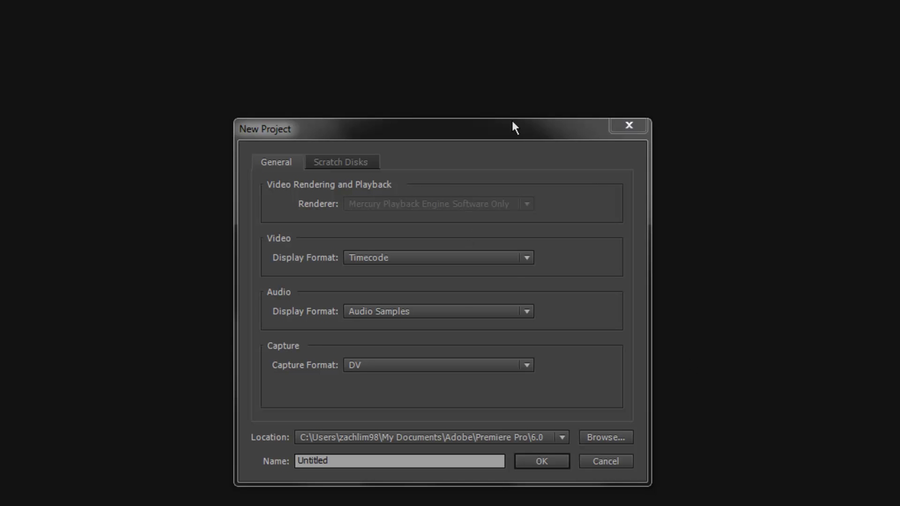
# Create a new project with the default settings, keeping the name Untitled
pyautogui.click(512, 122)
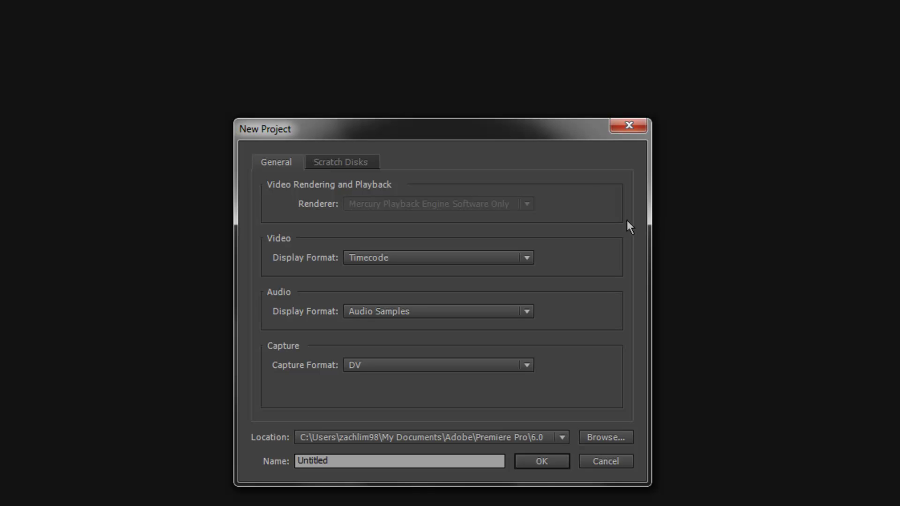
pyautogui.click(541, 475)
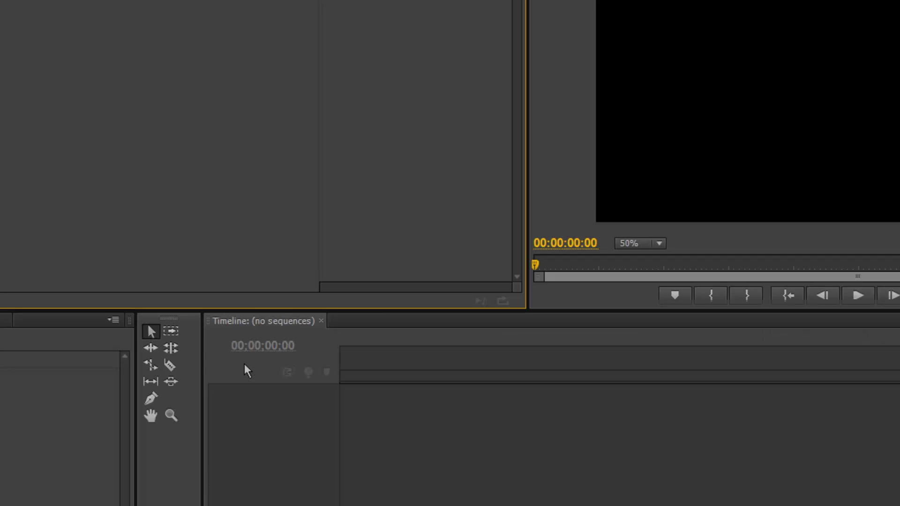
pyautogui.click(74, 265)
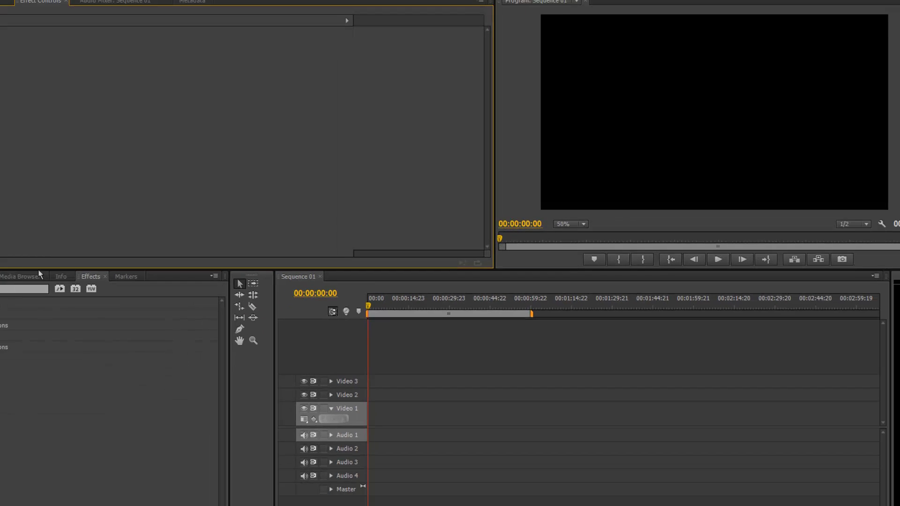
pyautogui.click(43, 266)
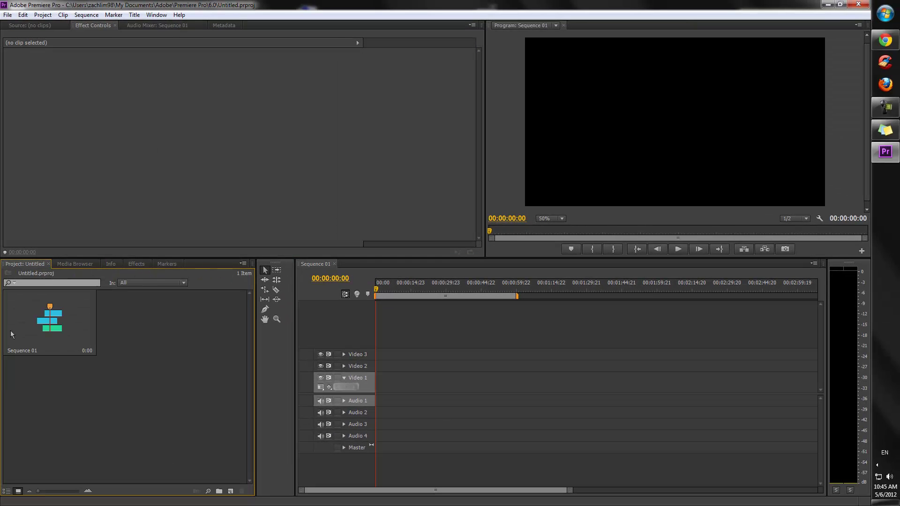
pyautogui.click(73, 264)
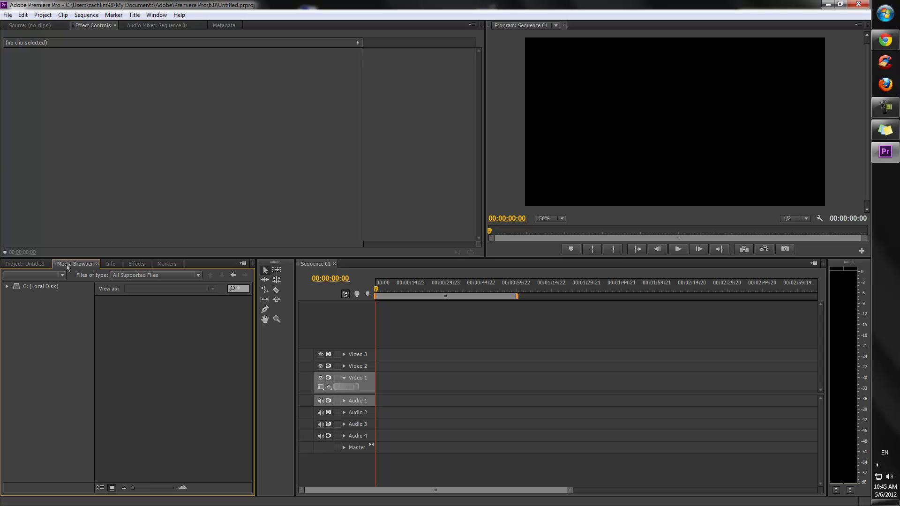
pyautogui.click(39, 265)
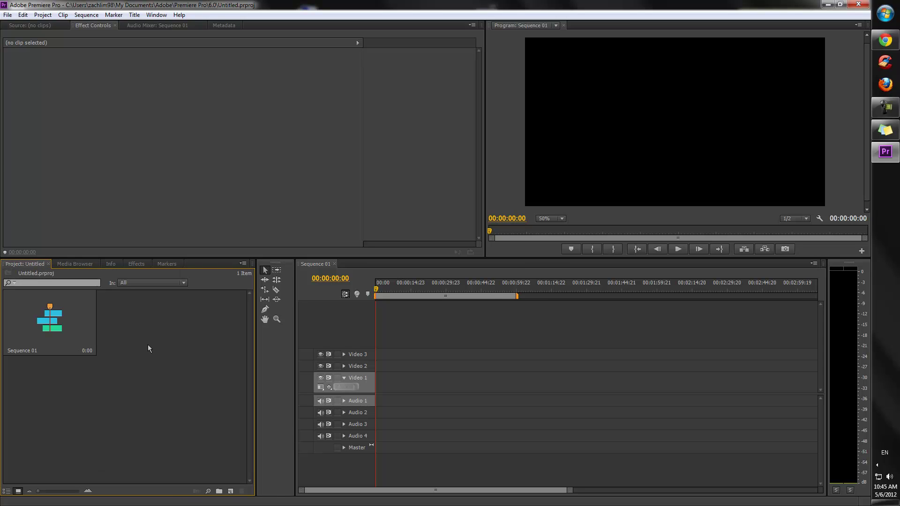
pyautogui.click(509, 296)
pyautogui.click(489, 222)
pyautogui.click(330, 190)
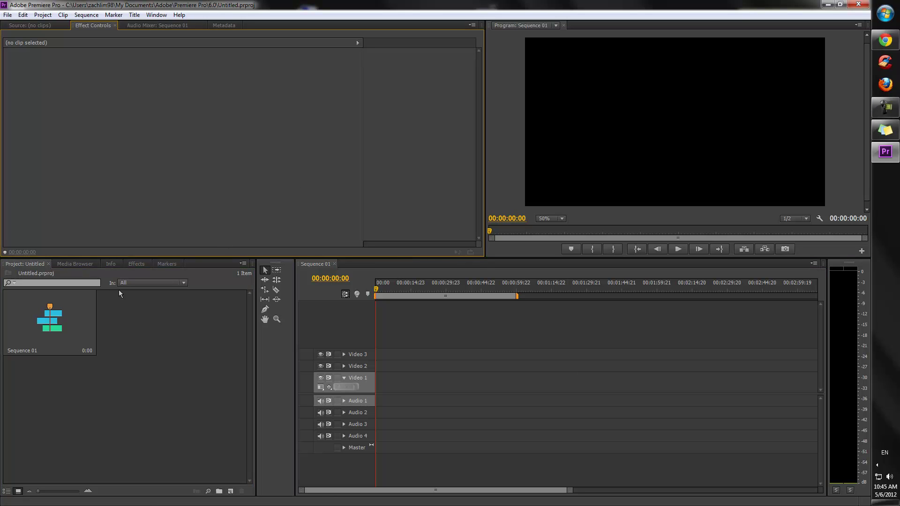
# Browse the local disk to the footage subfolder inside the desktop folder "I have no idea"
pyautogui.click(75, 264)
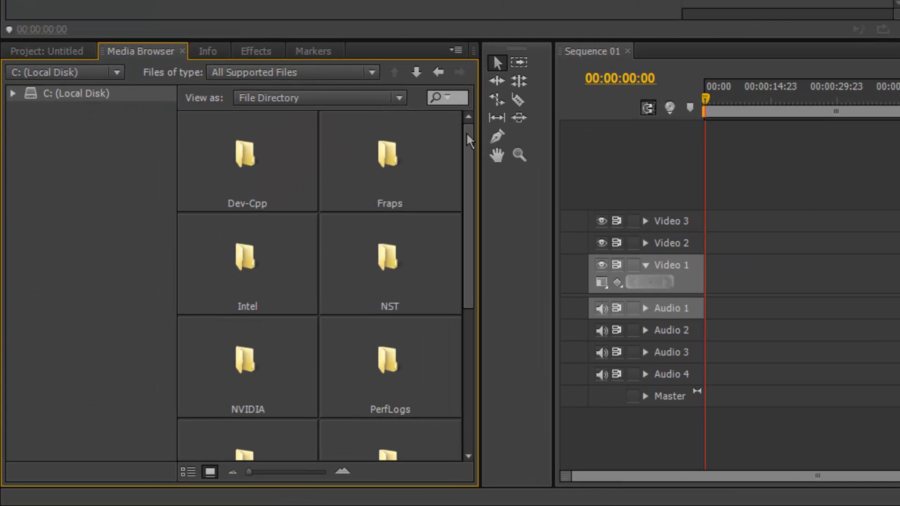
pyautogui.moveTo(469, 141); pyautogui.dragTo(473, 335)
pyautogui.doubleClick(408, 328)
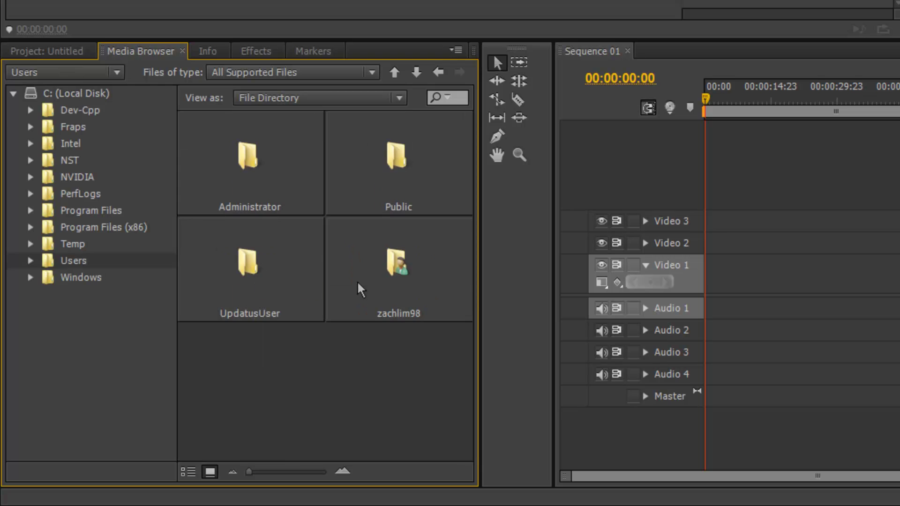
pyautogui.doubleClick(445, 283)
pyautogui.doubleClick(279, 274)
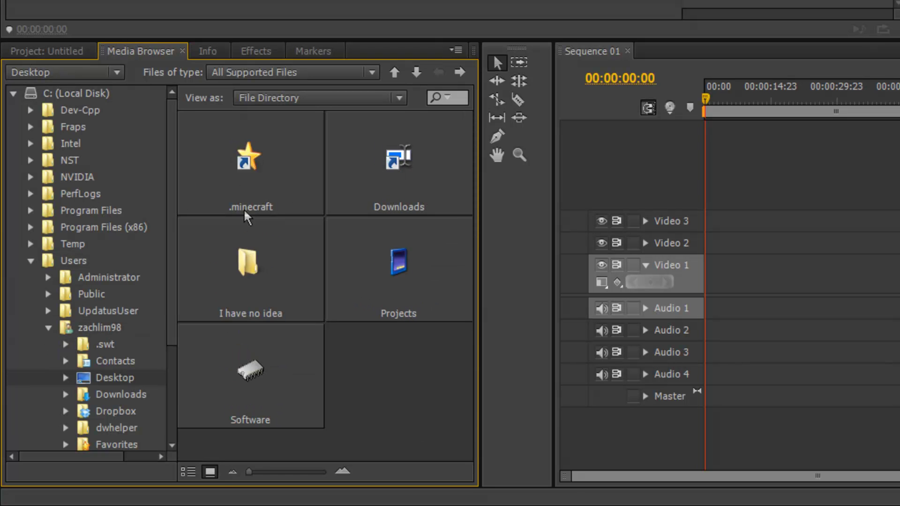
pyautogui.click(259, 273)
pyautogui.doubleClick(239, 248)
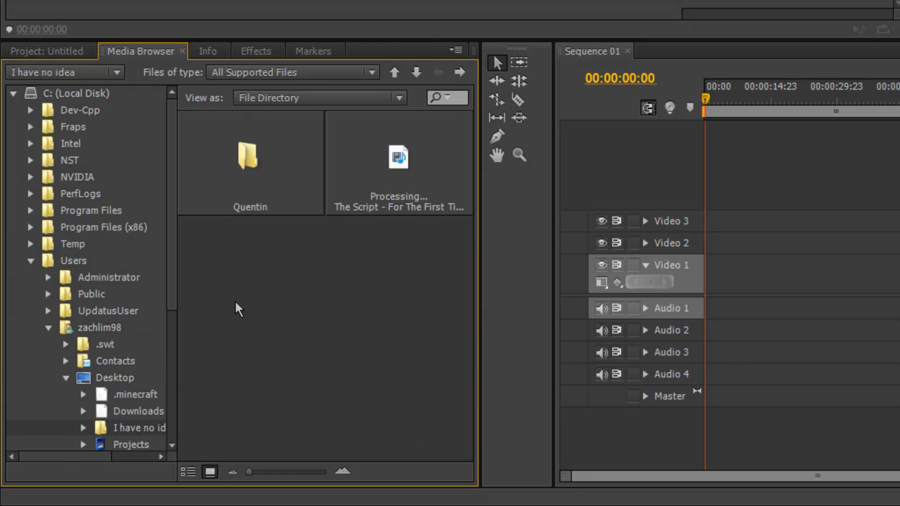
pyautogui.doubleClick(231, 192)
# Place DSCN0248.MOV at the start of the Video 1 track and change the sequence settings to match the clip
pyautogui.moveTo(469, 171)
pyautogui.mouseDown()
pyautogui.moveTo(468, 191)
pyautogui.moveTo(468, 164)
pyautogui.mouseUp()
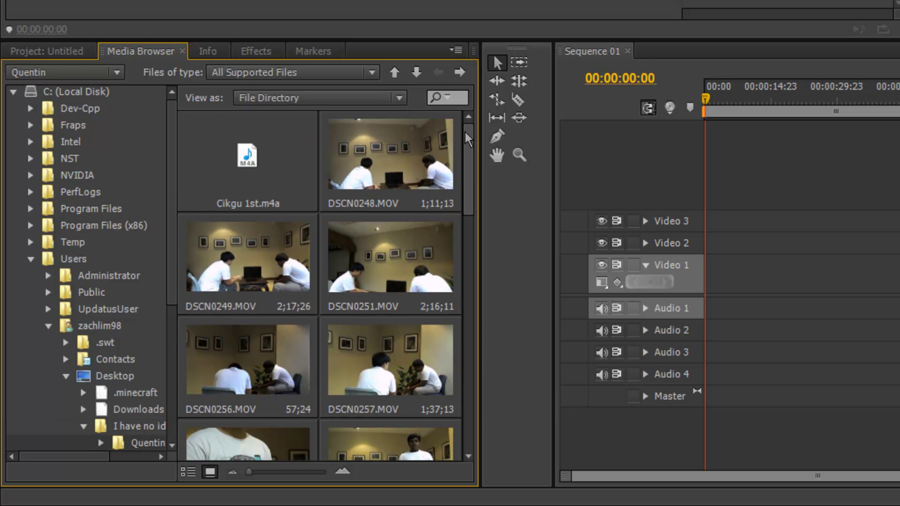
pyautogui.doubleClick(411, 161)
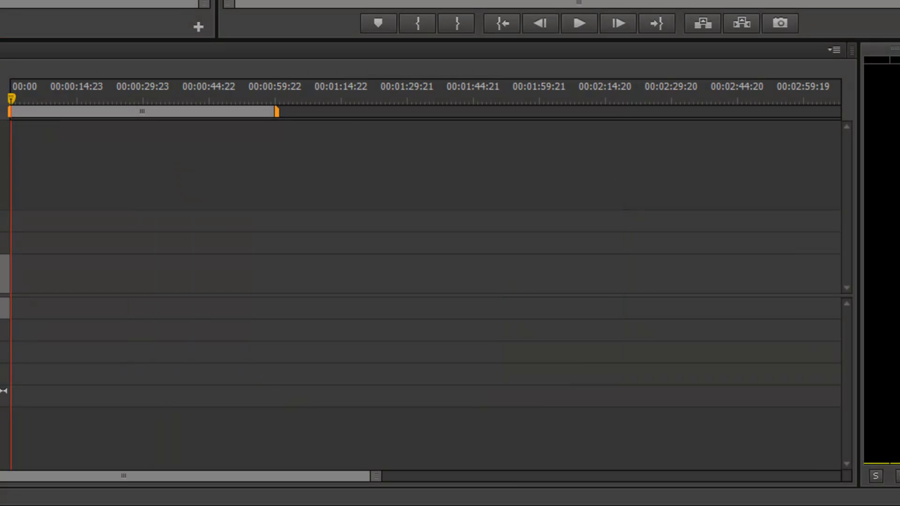
pyautogui.moveTo(1, 201); pyautogui.dragTo(19, 279)
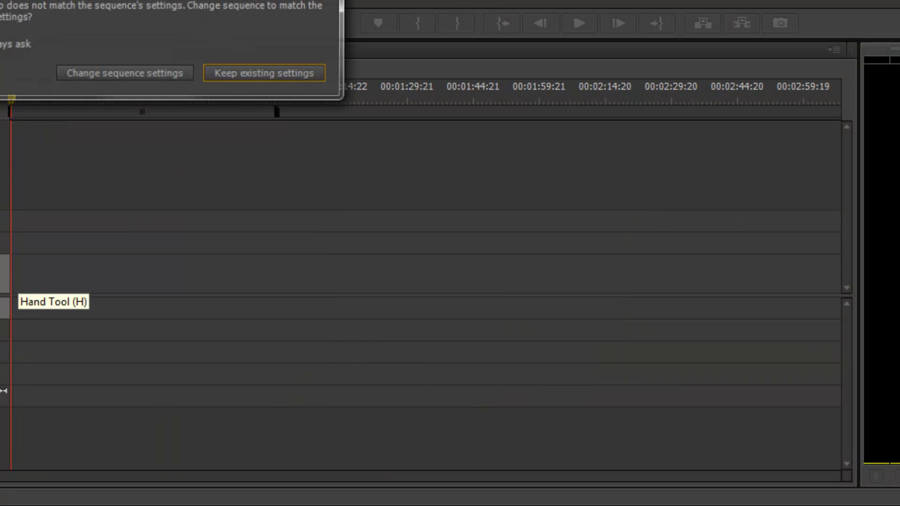
pyautogui.click(133, 77)
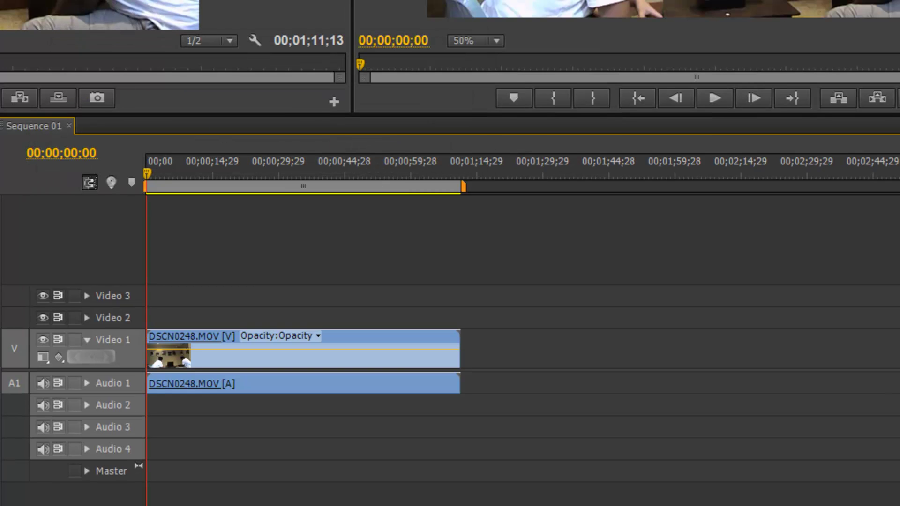
# Play DSCN0248.MOV from several points in the sequence to listen for background noise in its audio
pyautogui.hotkey('shift', '5')
pyautogui.click(712, 97)
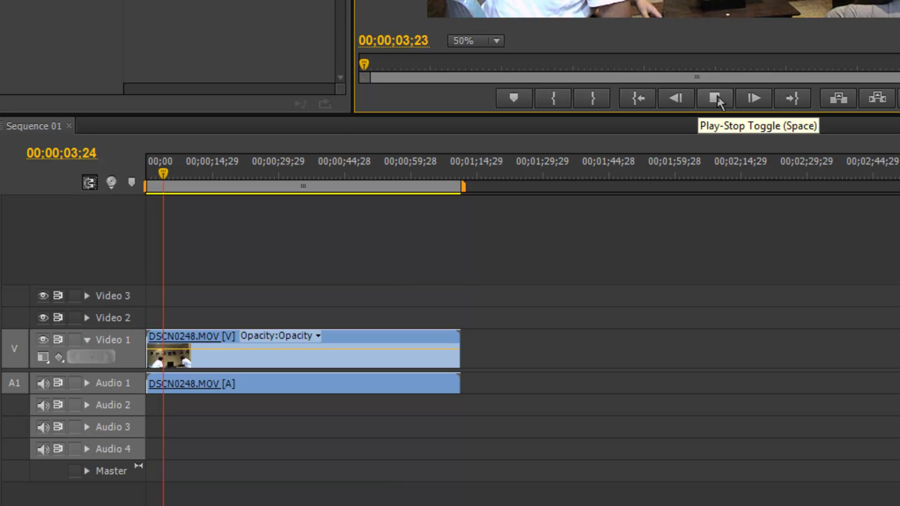
pyautogui.click(293, 181)
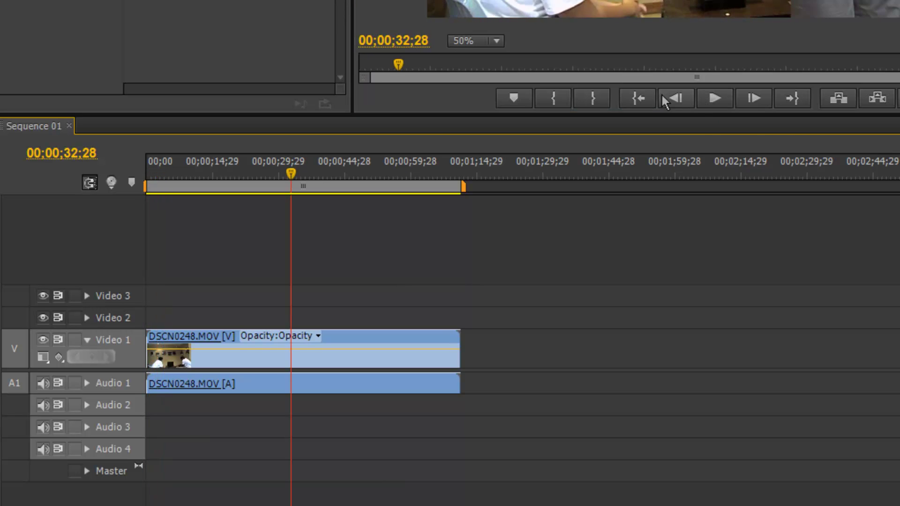
pyautogui.click(714, 103)
pyautogui.moveTo(300, 178); pyautogui.dragTo(216, 177)
pyautogui.click(715, 99)
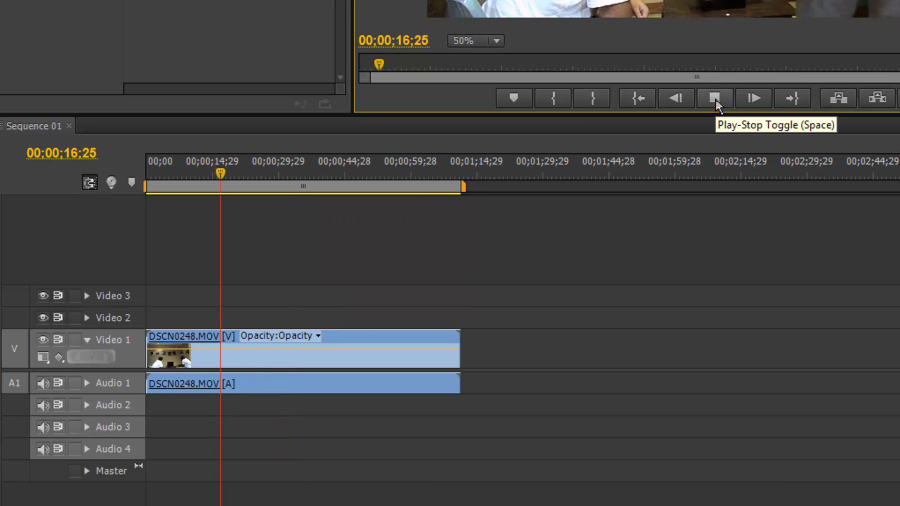
pyautogui.click(716, 98)
pyautogui.click(716, 98)
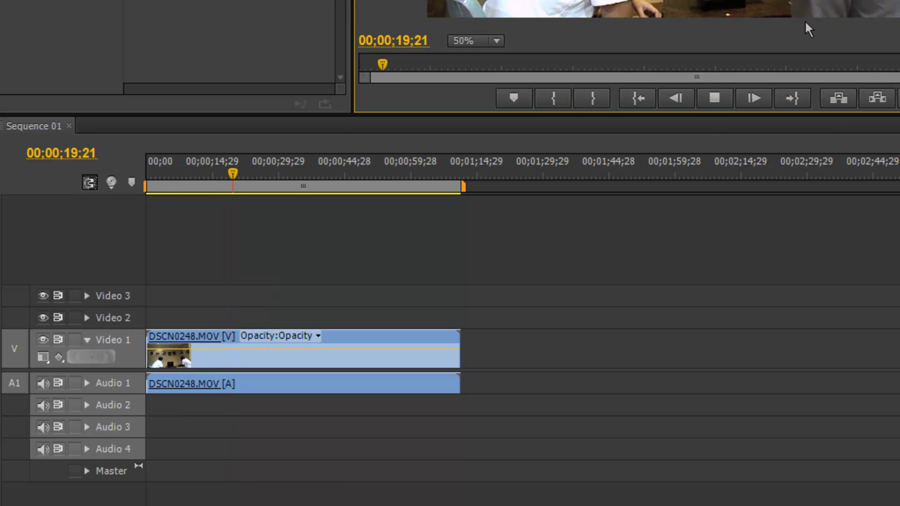
pyautogui.click(717, 98)
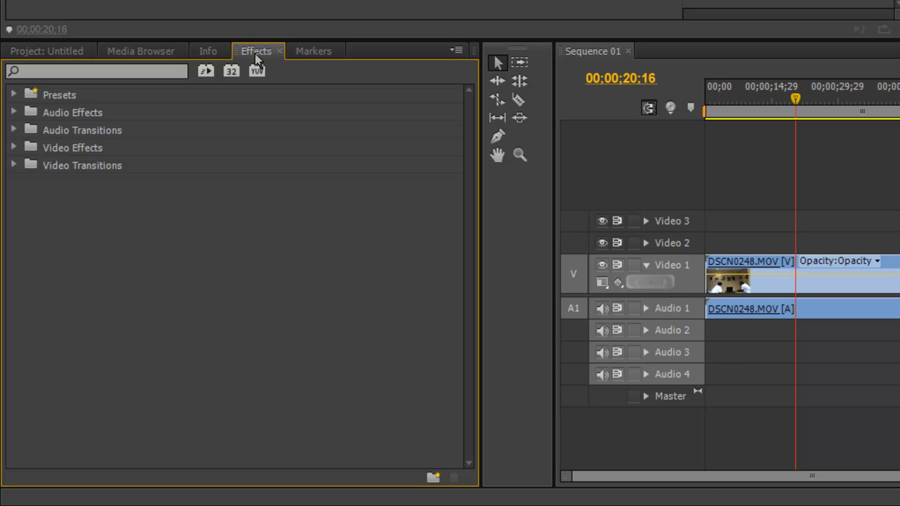
# Find the DeNoiser audio effect and apply it to the audio of DSCN0248.MOV
pyautogui.click(84, 68)
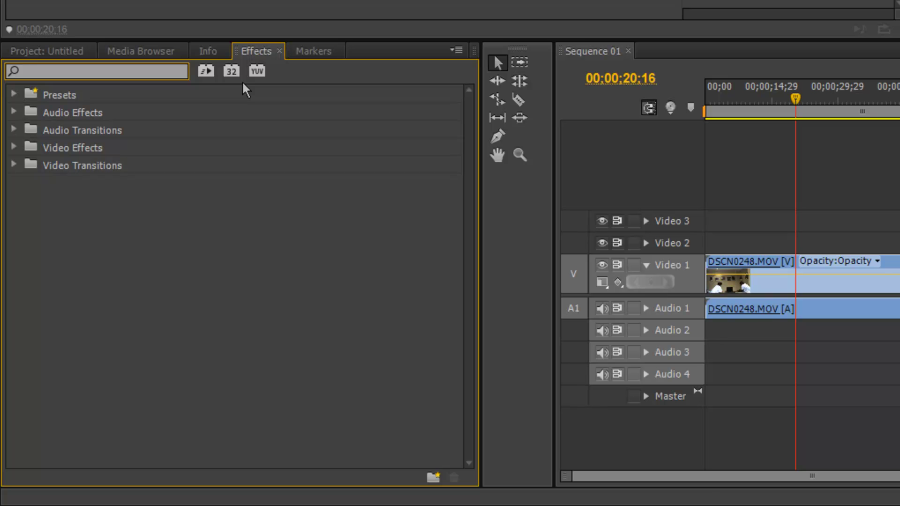
pyautogui.write('denoise')
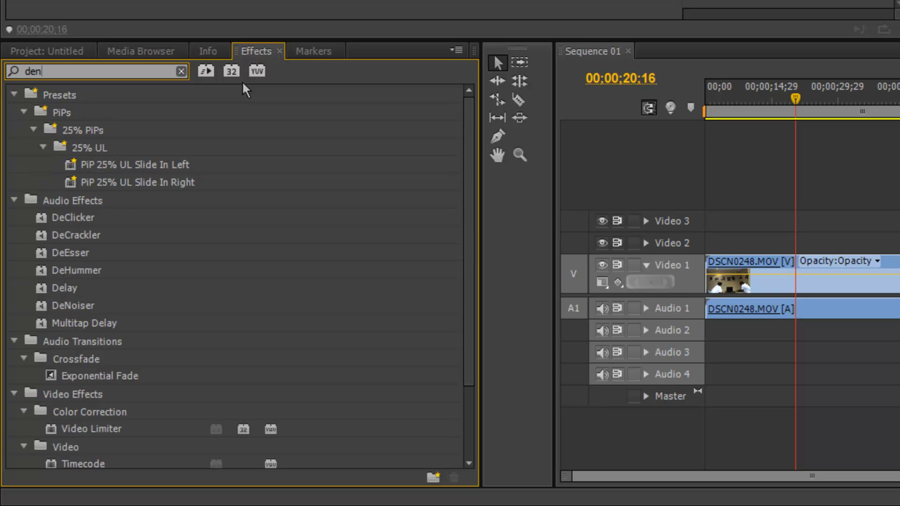
pyautogui.moveTo(0, 136); pyautogui.dragTo(825, 310)
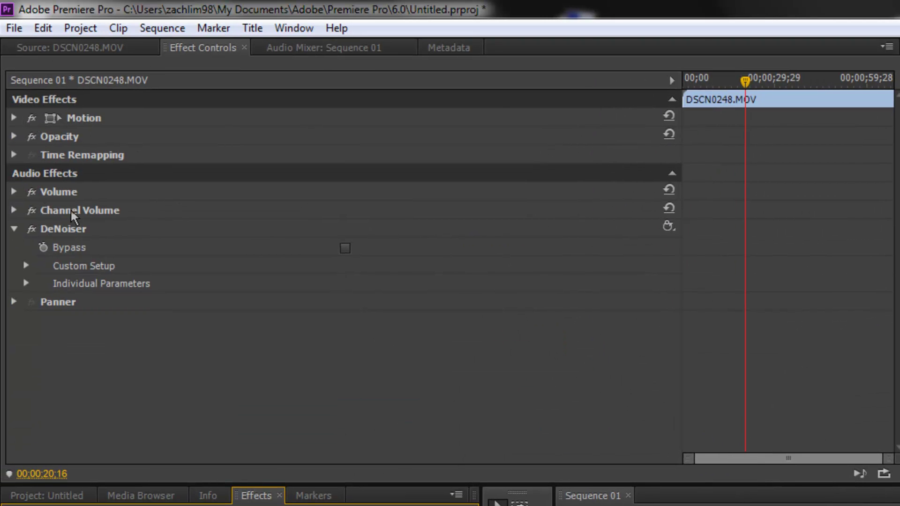
# Set the DeNoiser's reduction to -17 dB and its offset to 10 dB in the custom setup
pyautogui.click(34, 177)
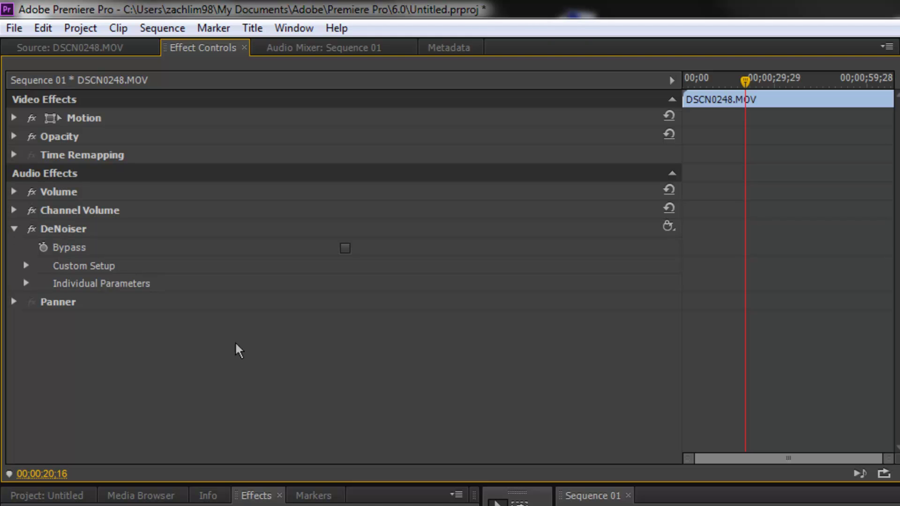
pyautogui.click(26, 266)
pyautogui.scroll(-3, 492, 426)
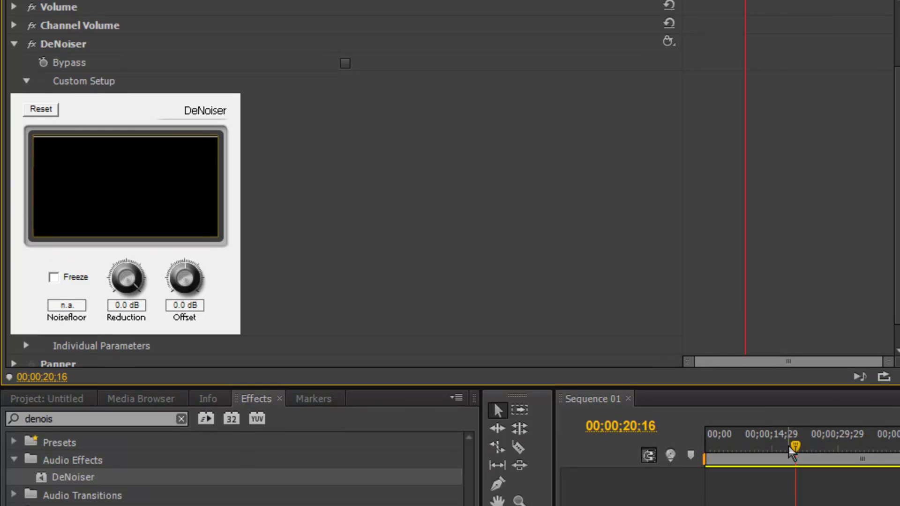
pyautogui.moveTo(792, 448); pyautogui.dragTo(816, 288)
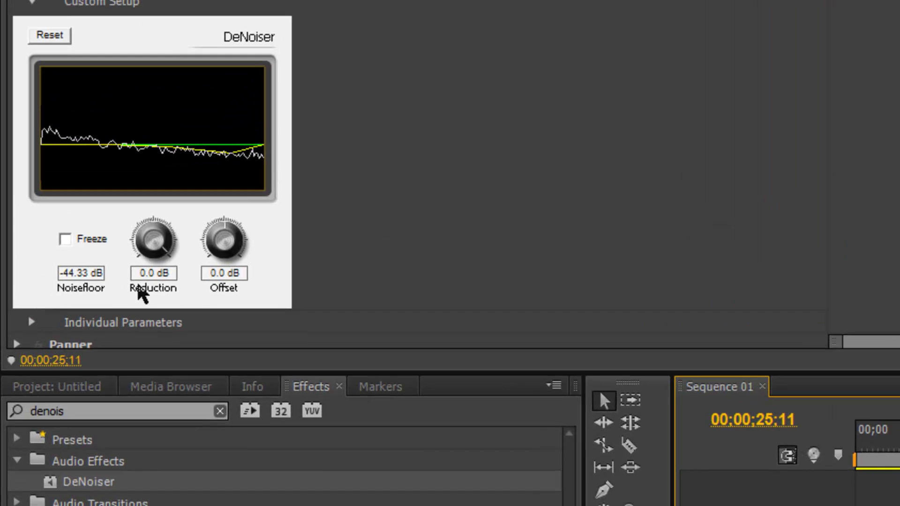
pyautogui.click(179, 322)
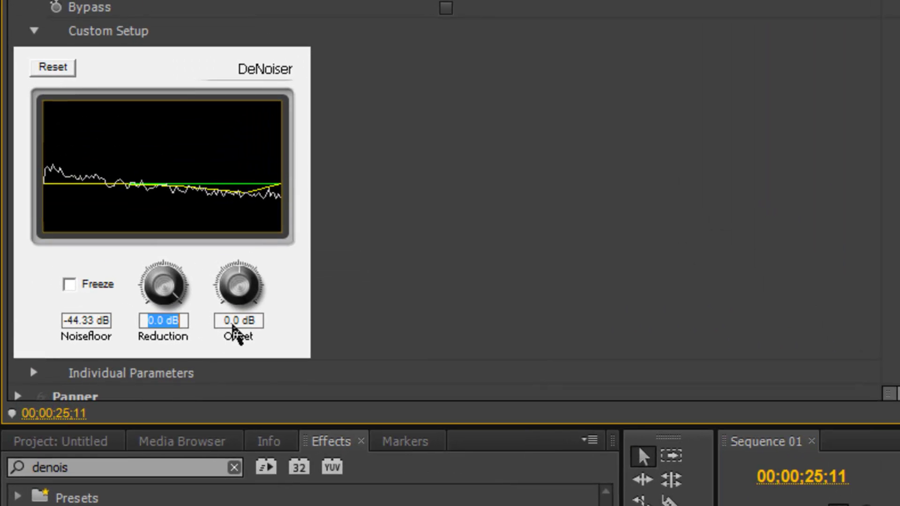
pyautogui.write('-17')
pyautogui.press('Return')
pyautogui.moveTo(246, 293); pyautogui.dragTo(231, 144)
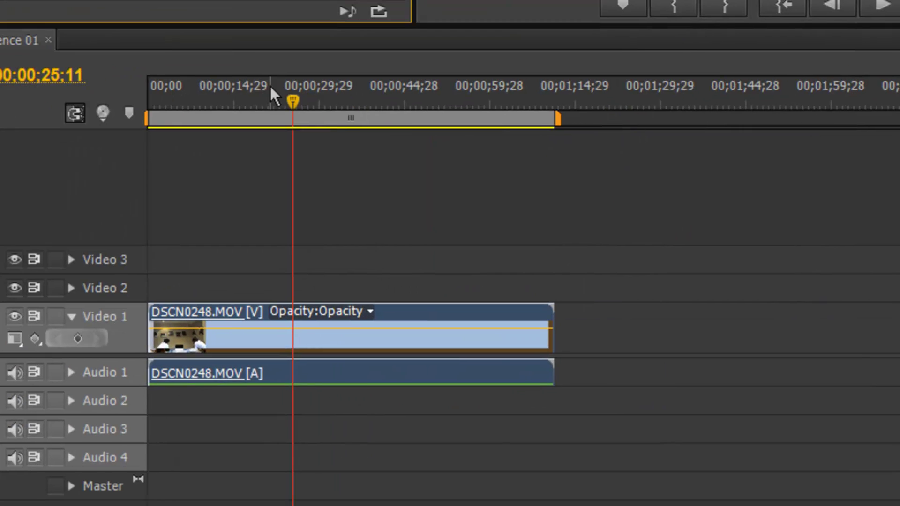
# Play parts of the sequence from different points to check the clip's denoised audio
pyautogui.moveTo(721, 327); pyautogui.dragTo(588, 329)
pyautogui.press('space')
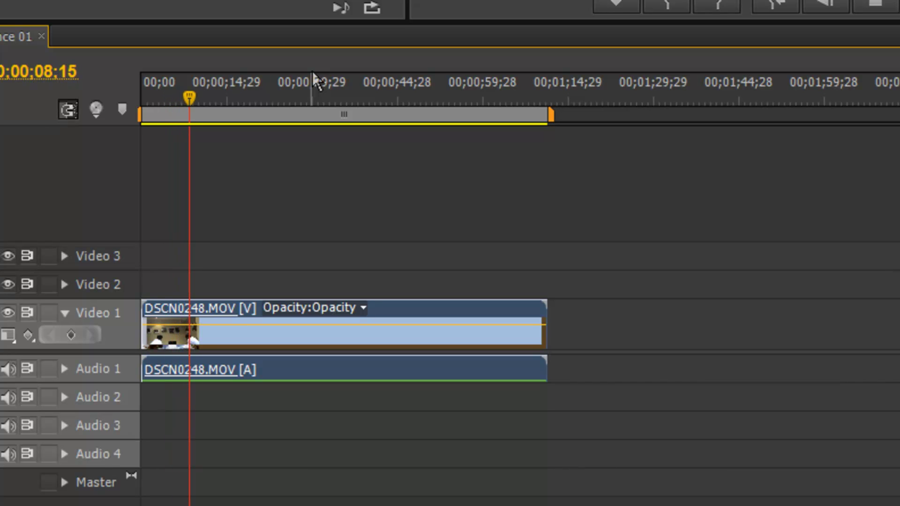
pyautogui.click(288, 86)
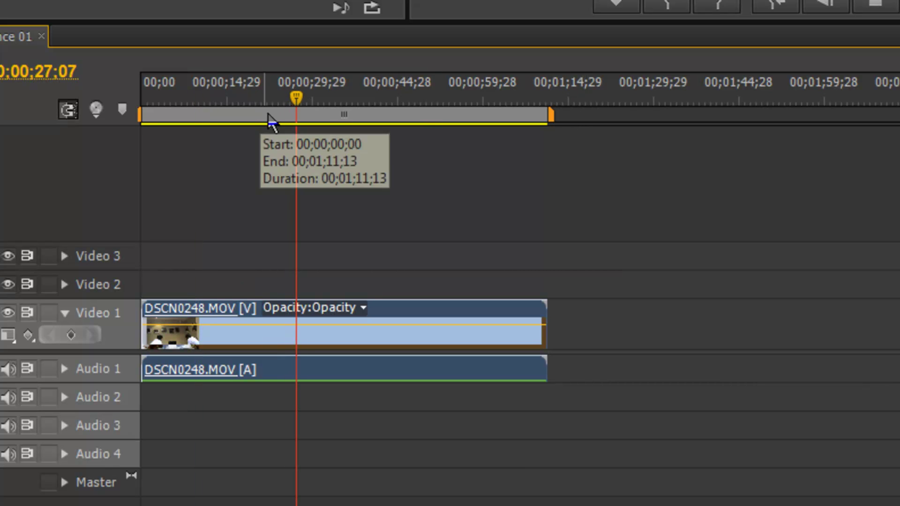
pyautogui.press('space')
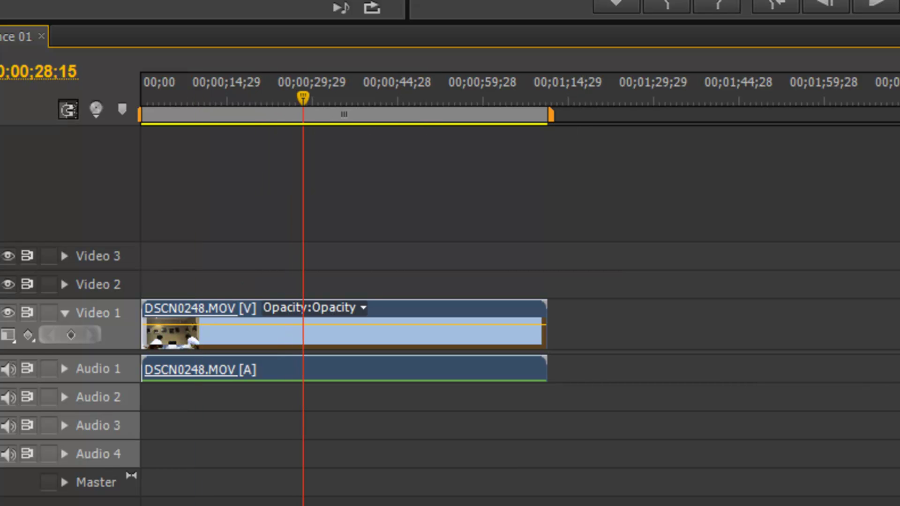
pyautogui.press('space')
pyautogui.press('space')
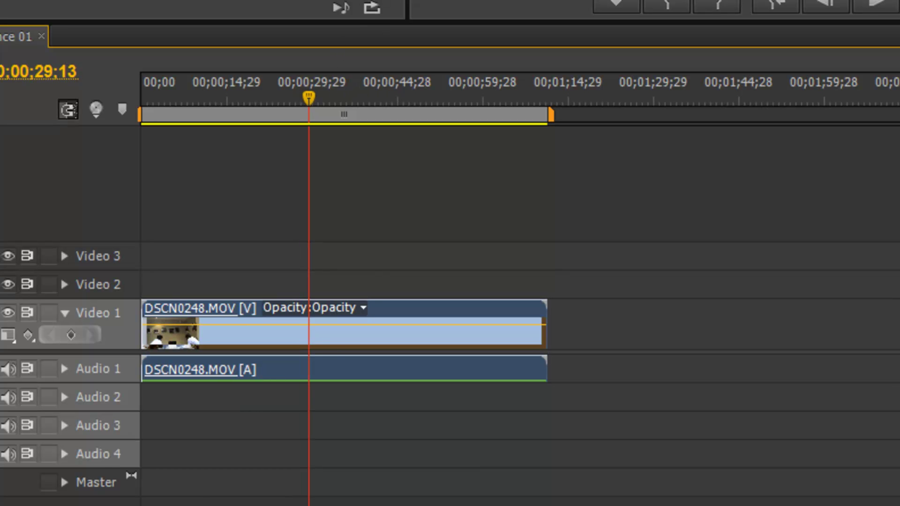
# Find the Lowpass audio effect and apply it to the audio of DSCN0248.MOV
pyautogui.moveTo(65, 72); pyautogui.dragTo(7, 80)
pyautogui.press('BackSpace')
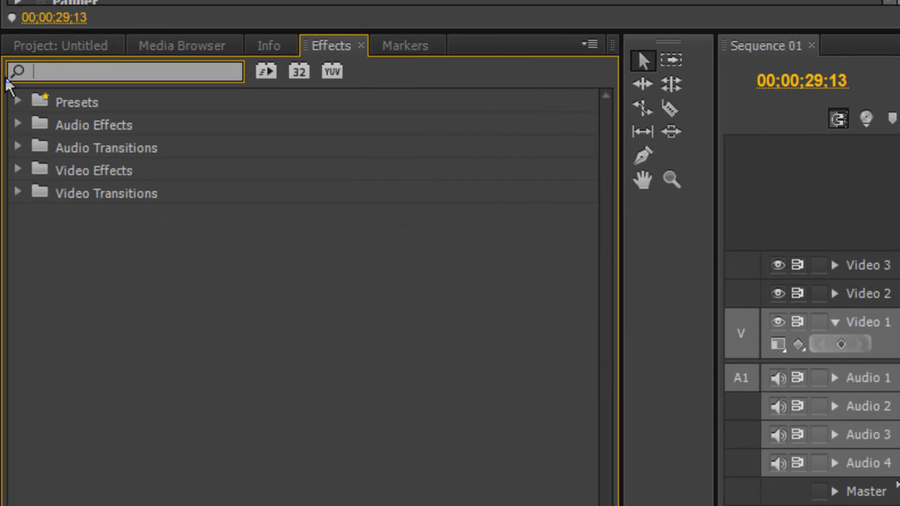
pyautogui.write('low')
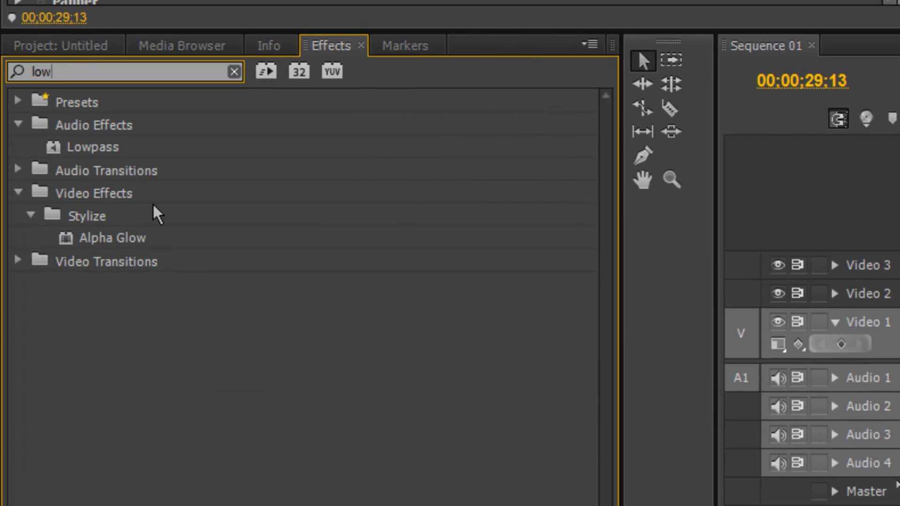
pyautogui.click(96, 147)
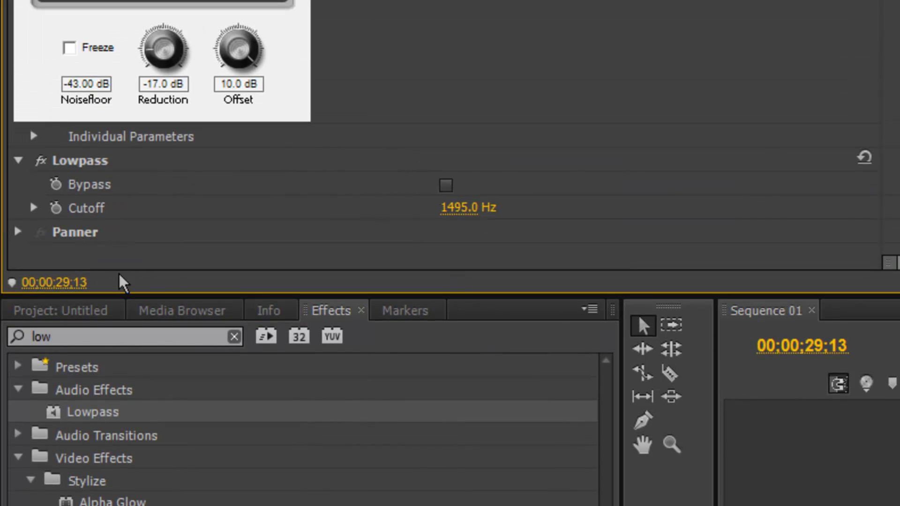
# Turn on the Lowpass effect's Bypass option and set its Cutoff to 200 Hz
pyautogui.click(447, 186)
pyautogui.click(448, 208)
pyautogui.write('200')
pyautogui.press('Return')
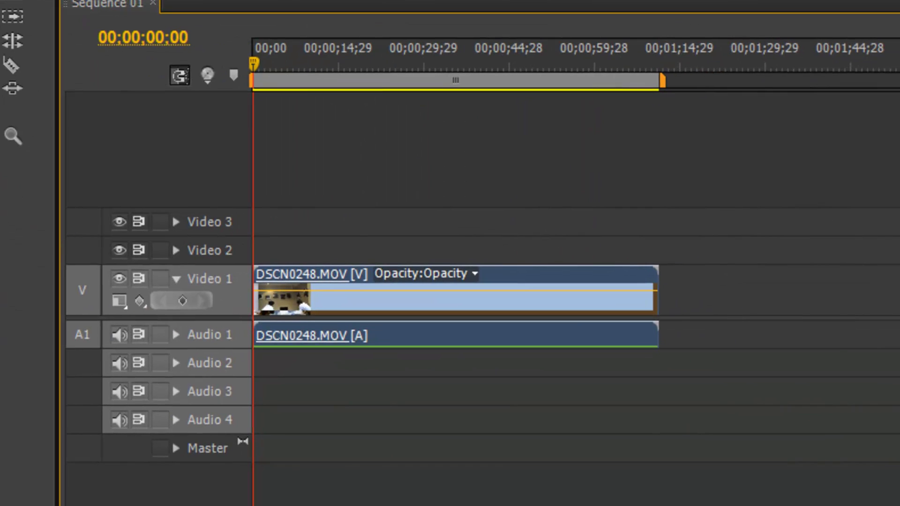
# Play the sequence from its start and from about 14 seconds to check the clip's processed audio
pyautogui.press('space')
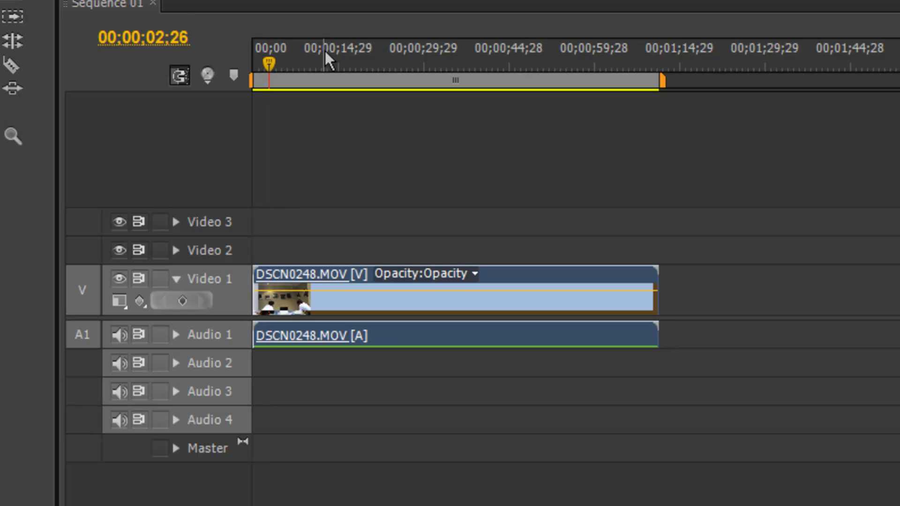
pyautogui.click(331, 65)
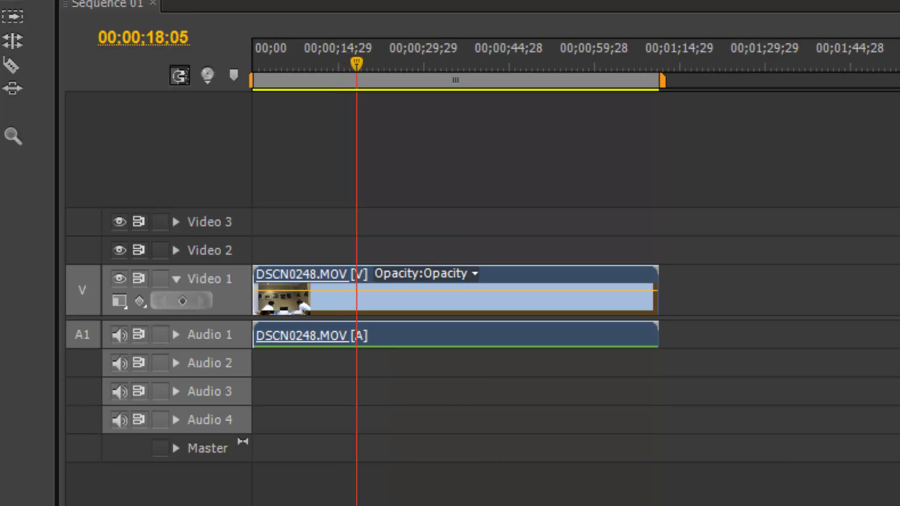
pyautogui.press('space')
# Compare the clip's audio by playing it with the DeNoiser and Lowpass effects disabled and re-enabled
pyautogui.click(13, 108)
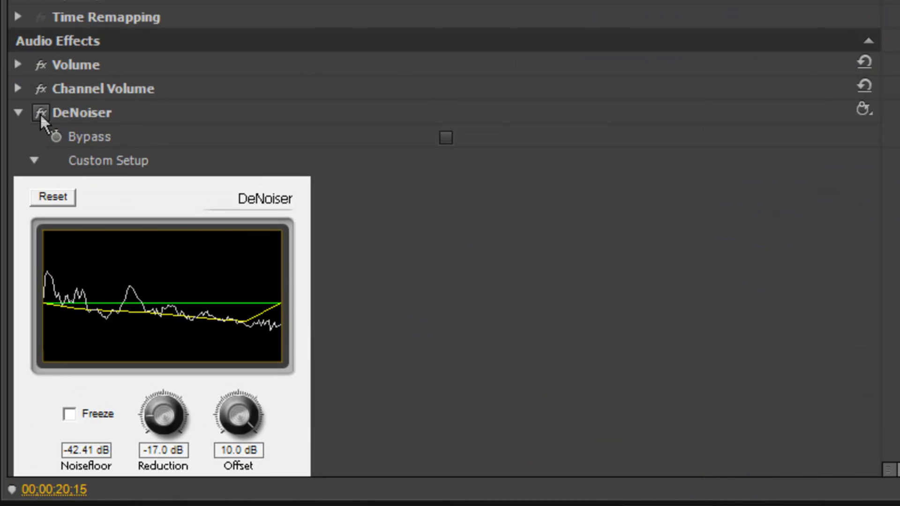
pyautogui.scroll(-5, 141, 183)
pyautogui.press('space')
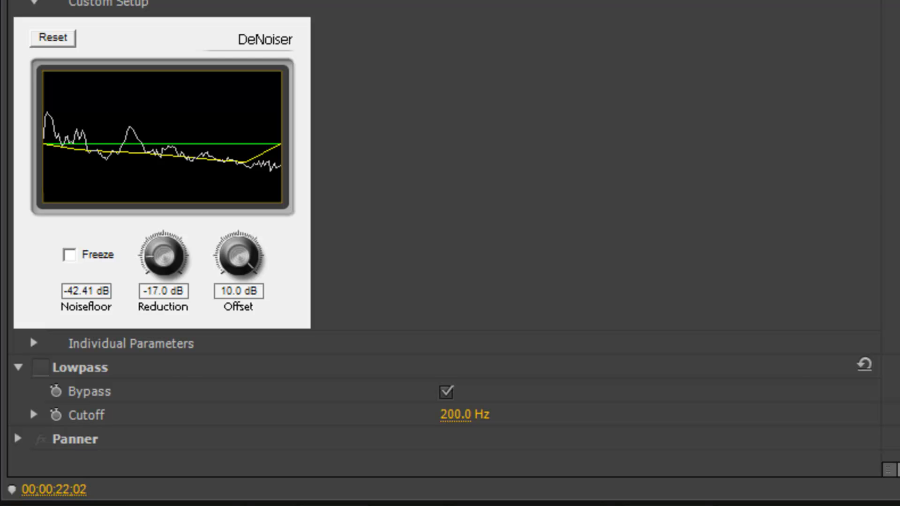
pyautogui.scroll(3, 28, 375)
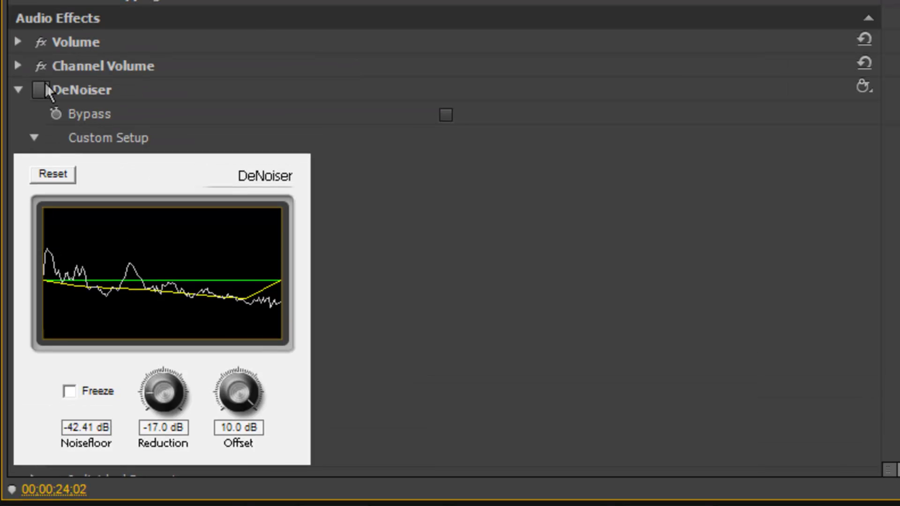
pyautogui.scroll(1, 37, 103)
pyautogui.click(35, 114)
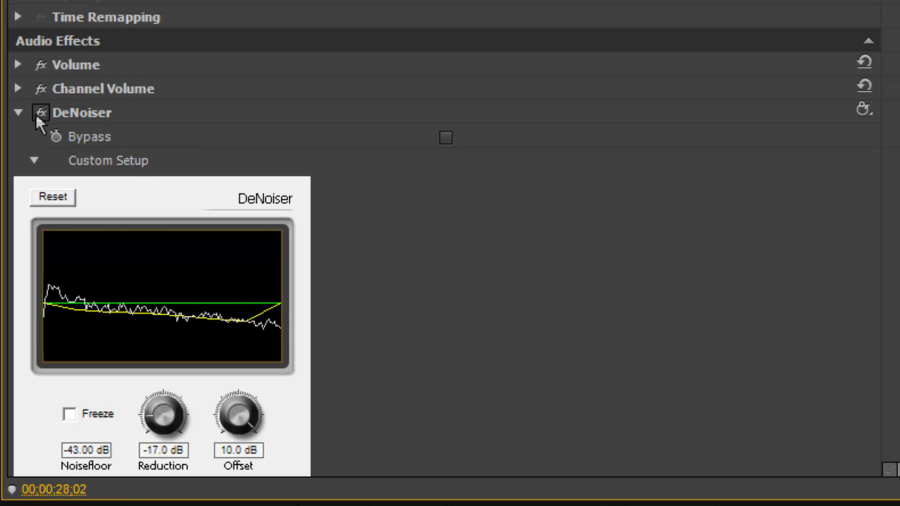
pyautogui.scroll(-5, 14, 321)
pyautogui.scroll(5, 43, 412)
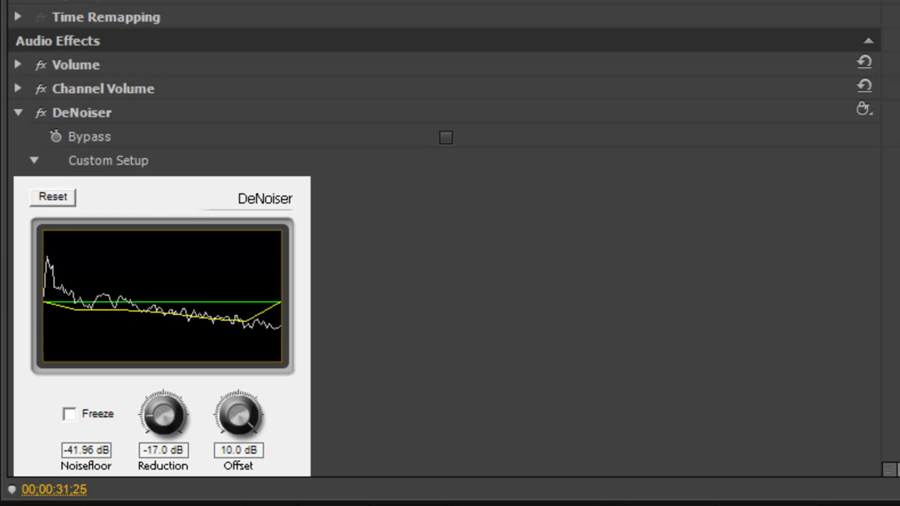
# Review the DeNoiser and Lowpass settings and return to the start of the sequence to check the result
pyautogui.scroll(-3, 644, 354)
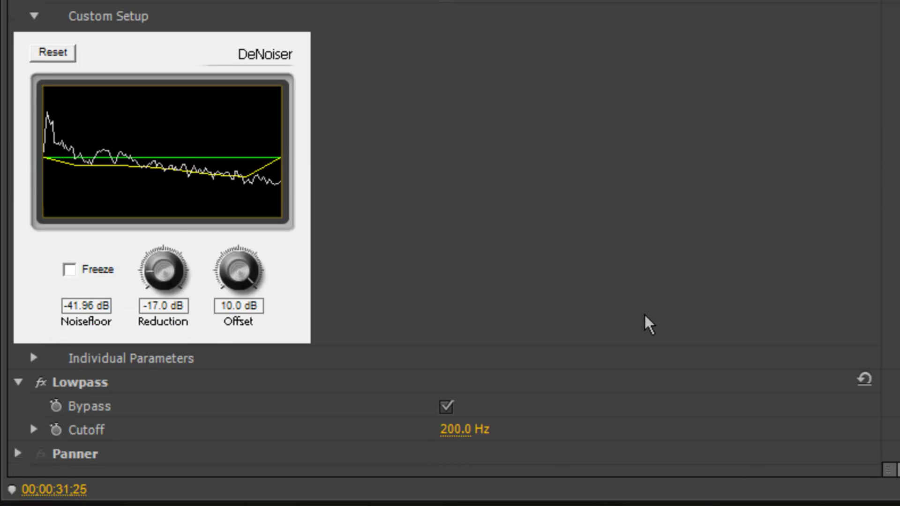
pyautogui.scroll(5, 647, 322)
pyautogui.moveTo(899, 1); pyautogui.dragTo(889, 1)
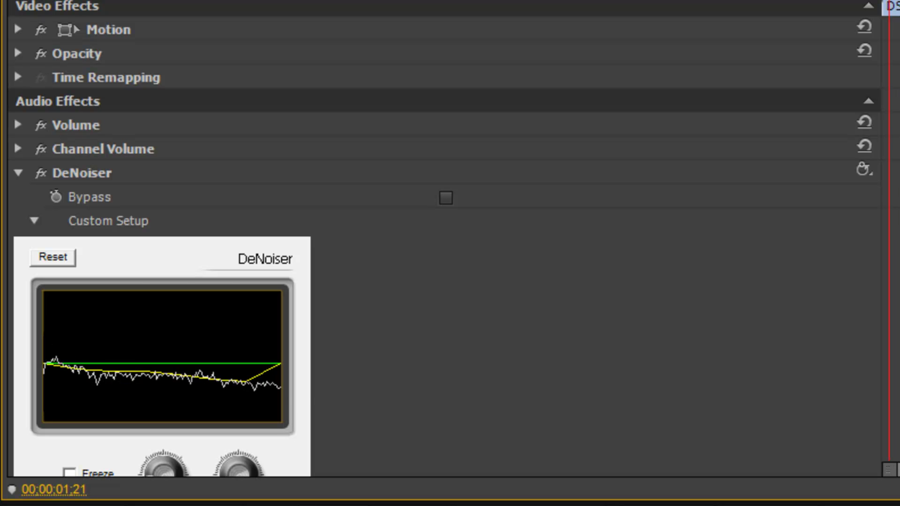
pyautogui.scroll(-4, 441, 234)
pyautogui.scroll(4, 440, 234)
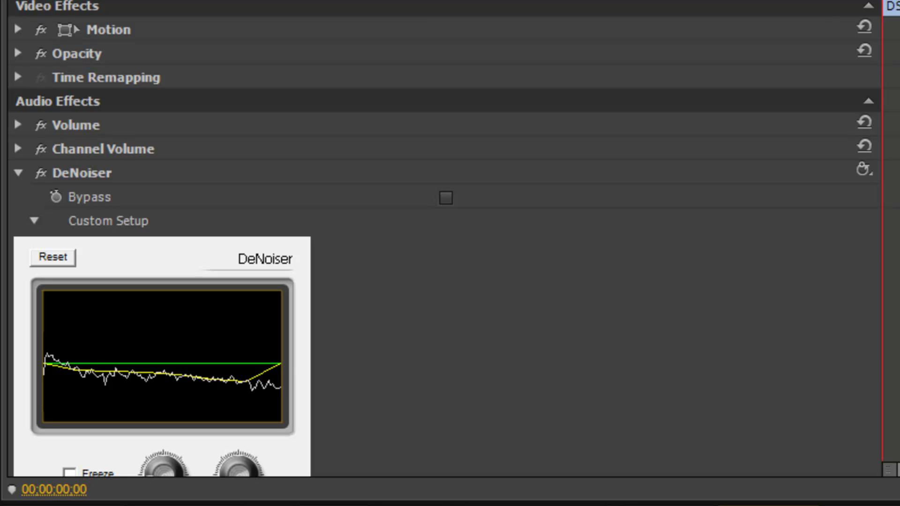
pyautogui.scroll(-3, 74, 172)
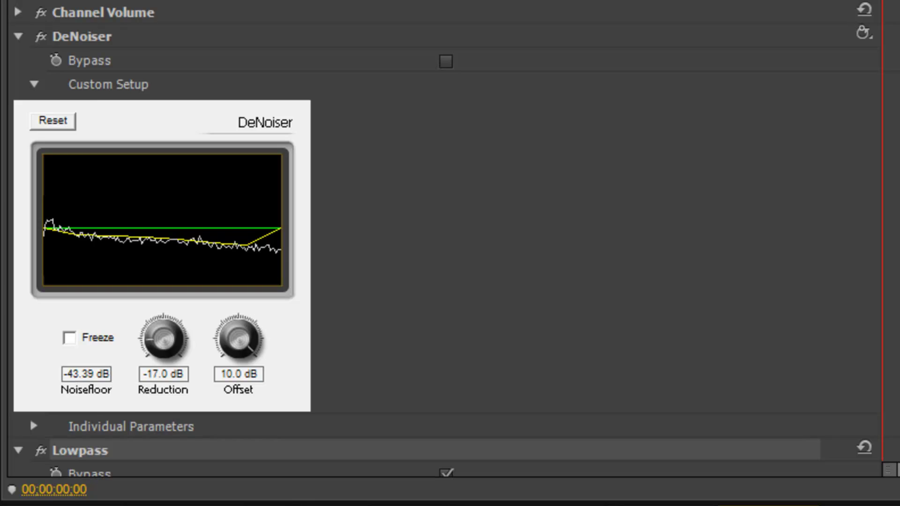
pyautogui.scroll(5, 671, 265)
pyautogui.scroll(-6, 671, 265)
pyautogui.scroll(3, 883, 335)
pyautogui.scroll(3, 888, 345)
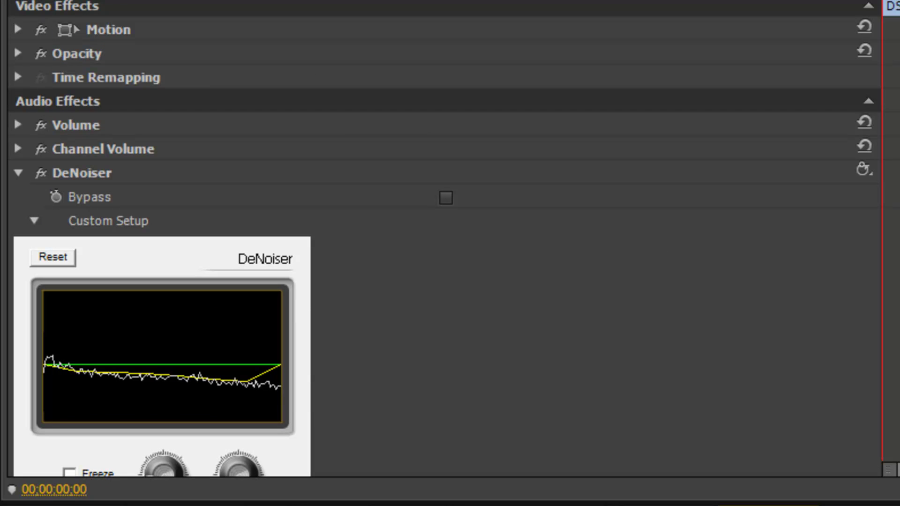